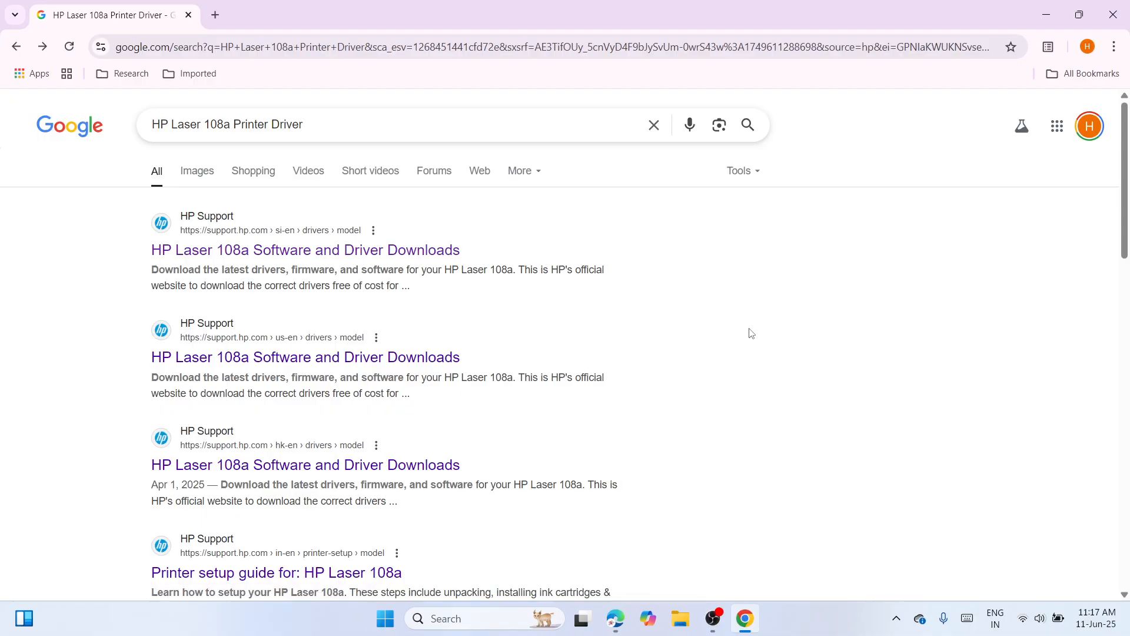
- Open HP's Software and Driver Downloads page for the HP Laser 108a and set the preferred operating system version to Windows 11
{"action": "left_click", "coordinate": [297, 254]}
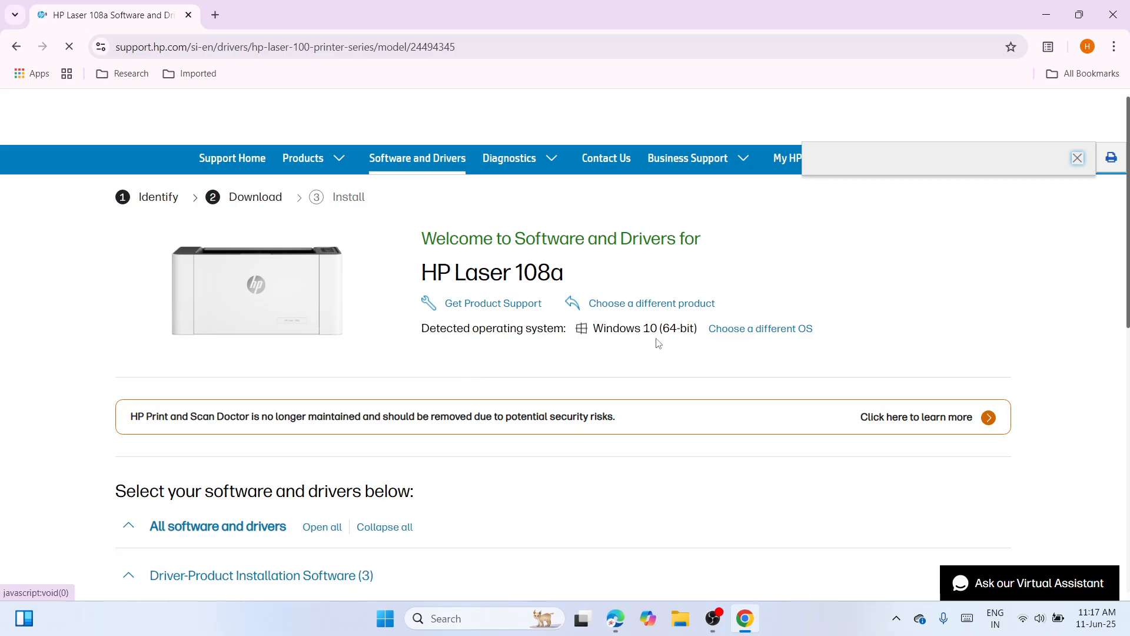
{"action": "left_click", "coordinate": [764, 331]}
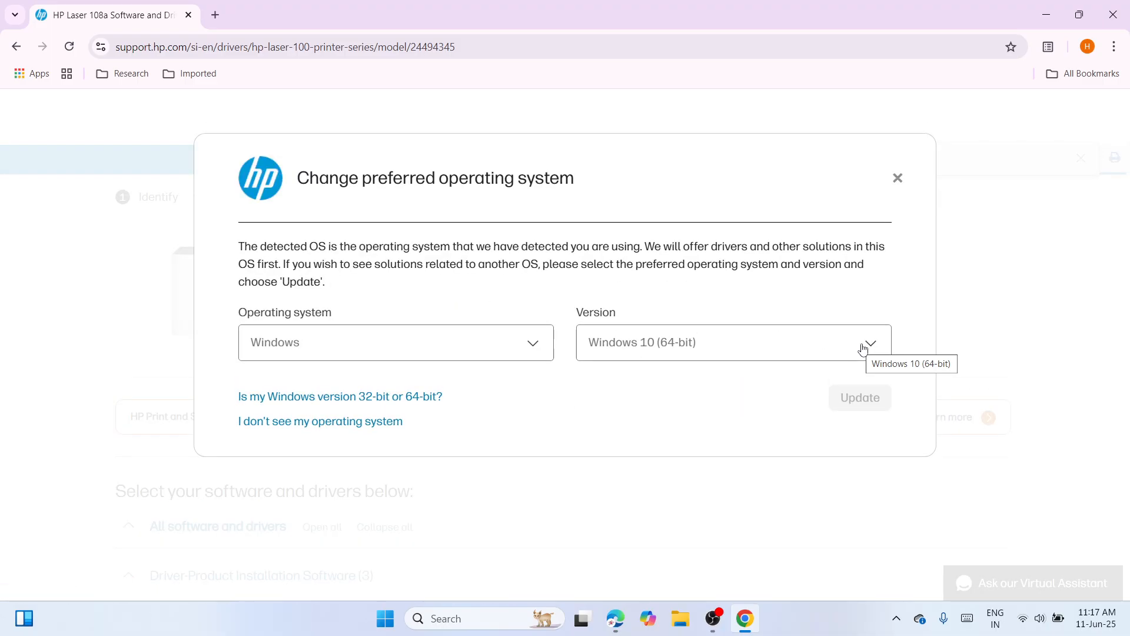
{"action": "left_click", "coordinate": [868, 346]}
{"action": "left_click", "coordinate": [869, 345]}
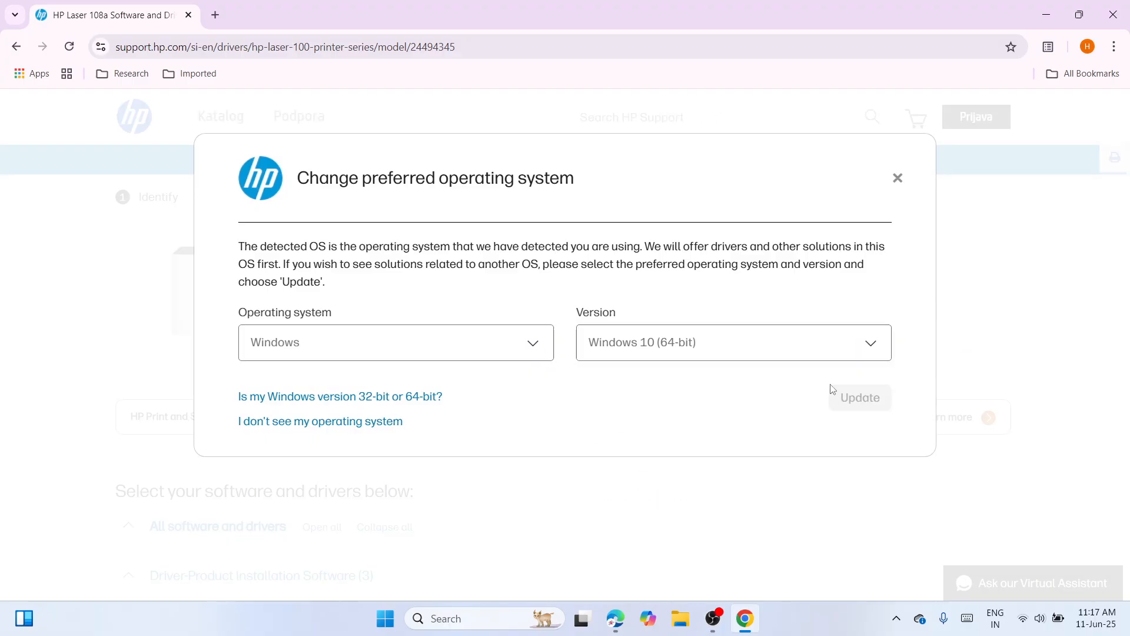
{"action": "left_click", "coordinate": [875, 346]}
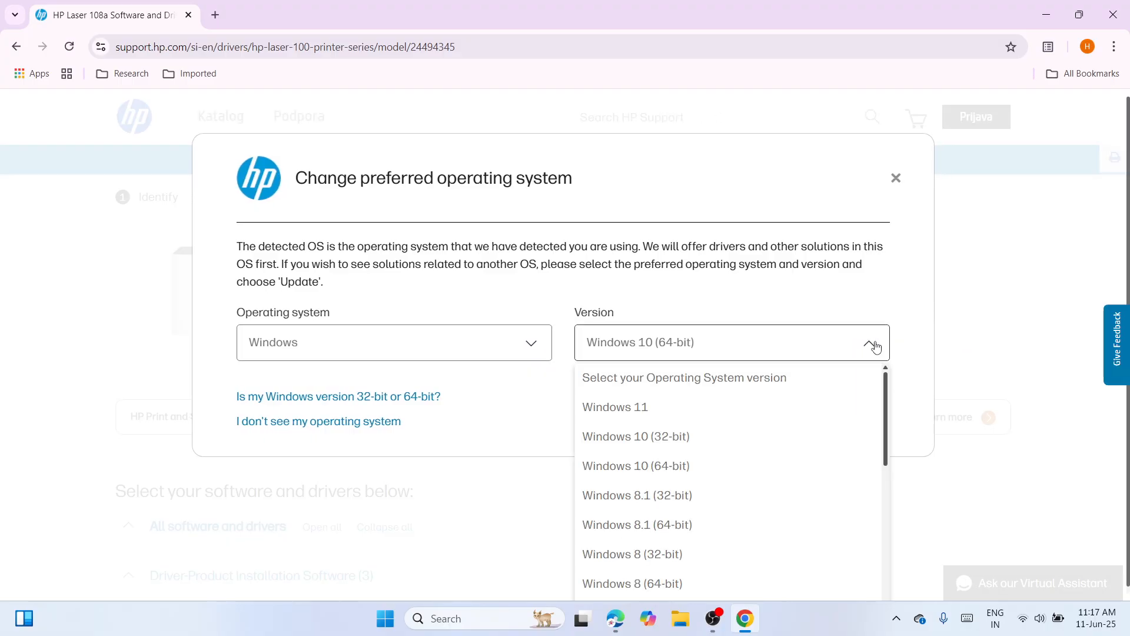
{"action": "left_click", "coordinate": [823, 409]}
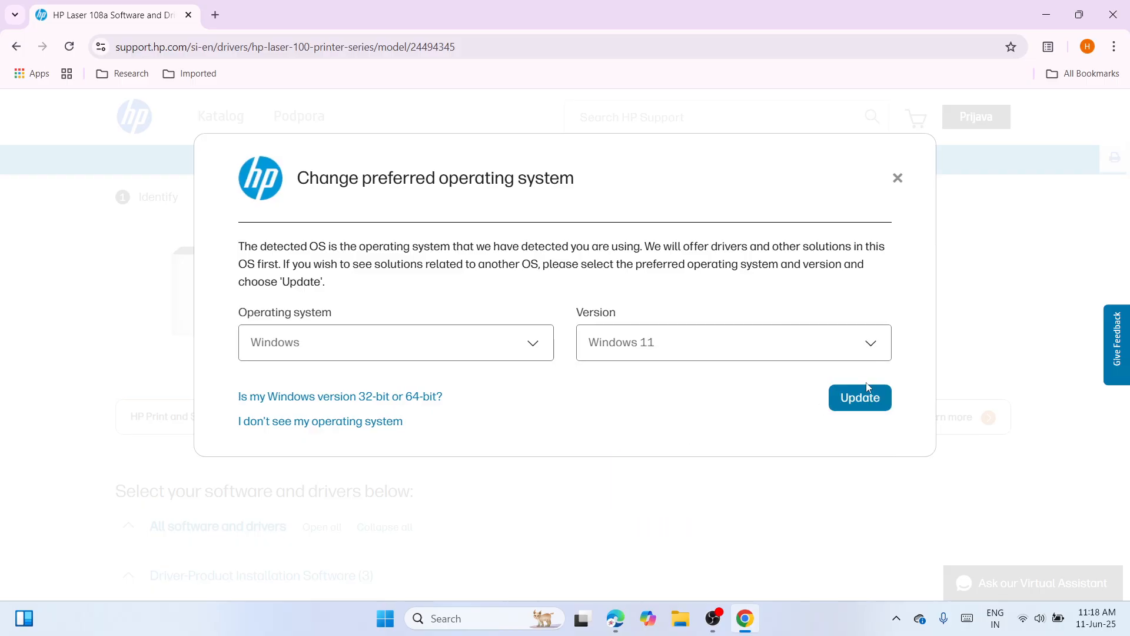
{"action": "left_click", "coordinate": [870, 398]}
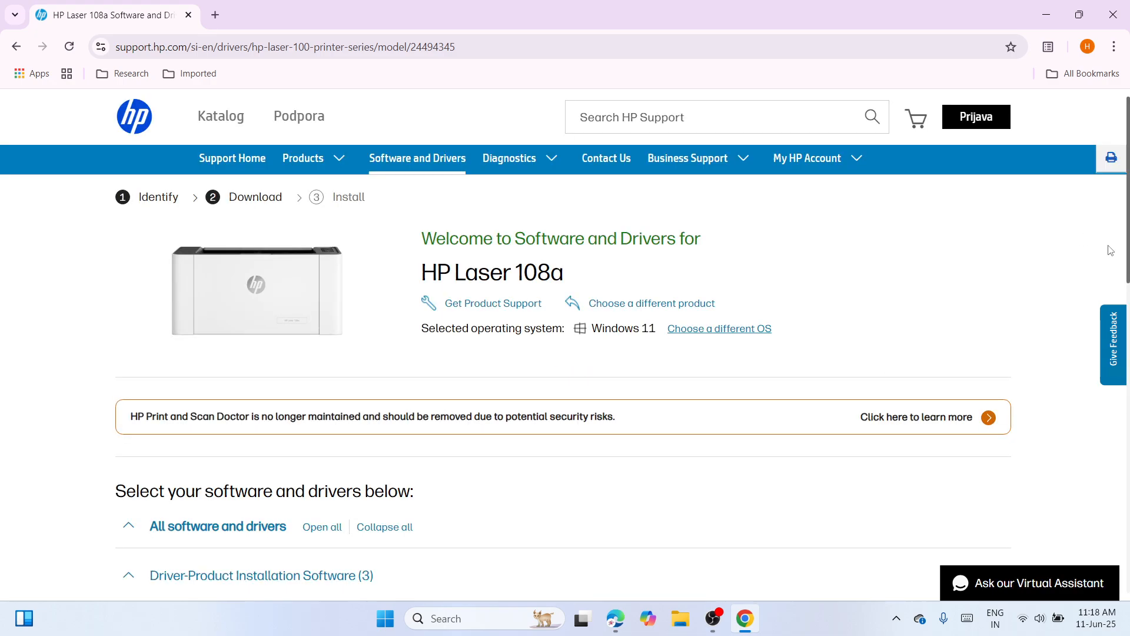
- Get the recommended HP Laser 103, 107, 108 series Full Solution Software and Drivers package, and place its installer mid-desktop with the browser closed
{"action": "left_click_drag", "start_coordinate": [1128, 238], "coordinate": [1127, 399]}
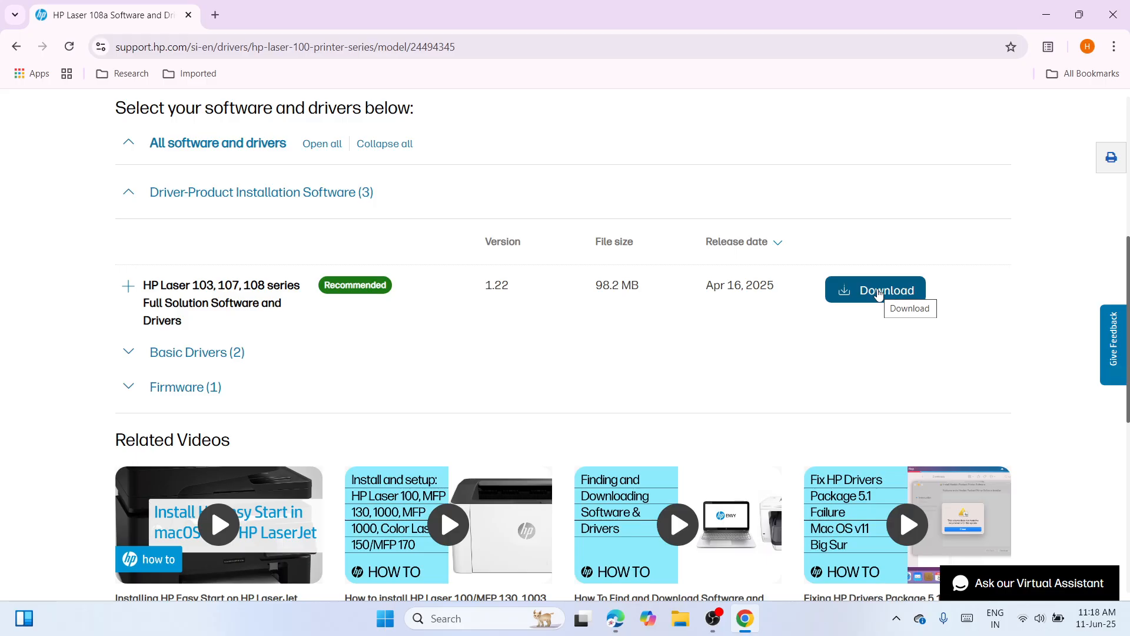
{"action": "left_click", "coordinate": [1114, 23]}
{"action": "left_click_drag", "start_coordinate": [130, 233], "coordinate": [515, 183]}
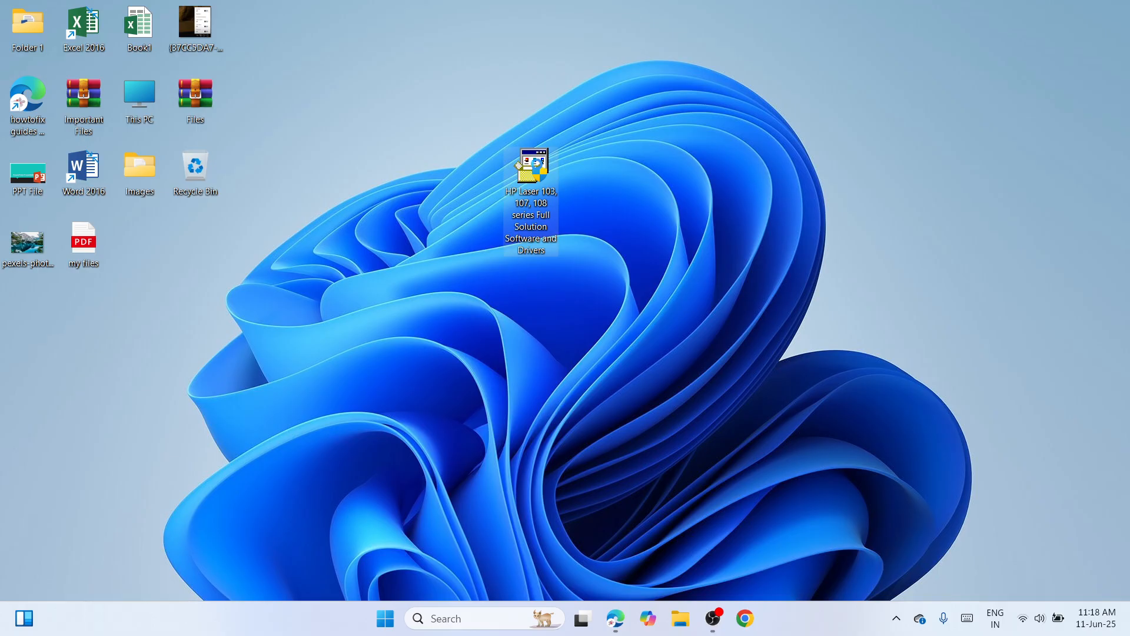
- Extract the HP Laser 103, 107, 108 series installer with WinRAR and place the extracted folder beside it on the desktop
{"action": "right_click", "coordinate": [539, 169]}
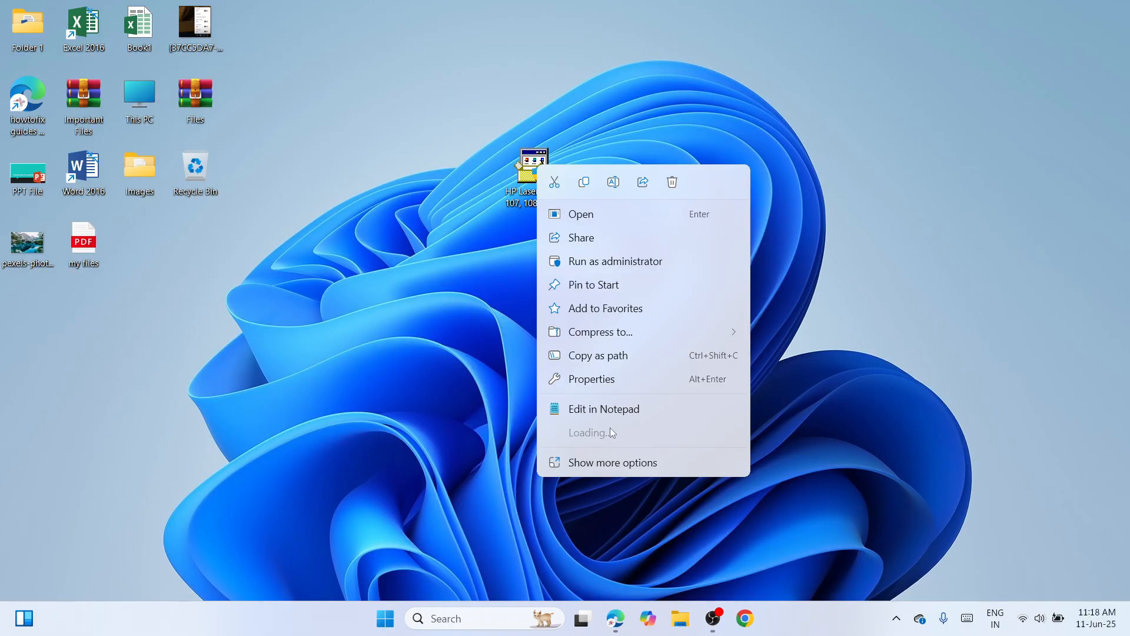
{"action": "mouse_move", "coordinate": [612, 433]}
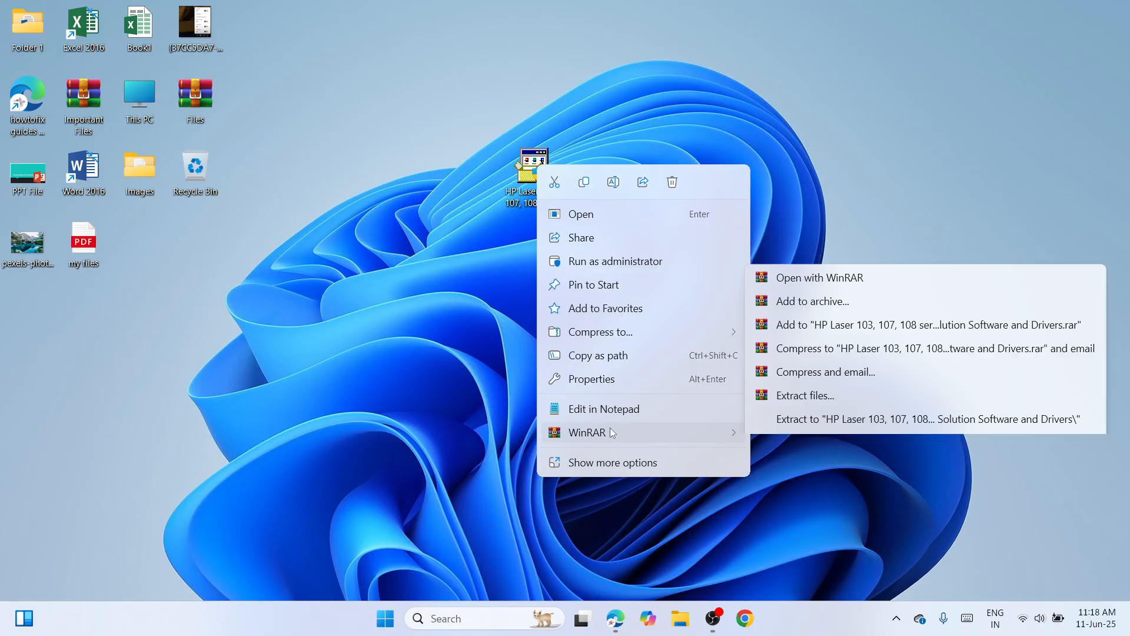
{"action": "left_click", "coordinate": [815, 386]}
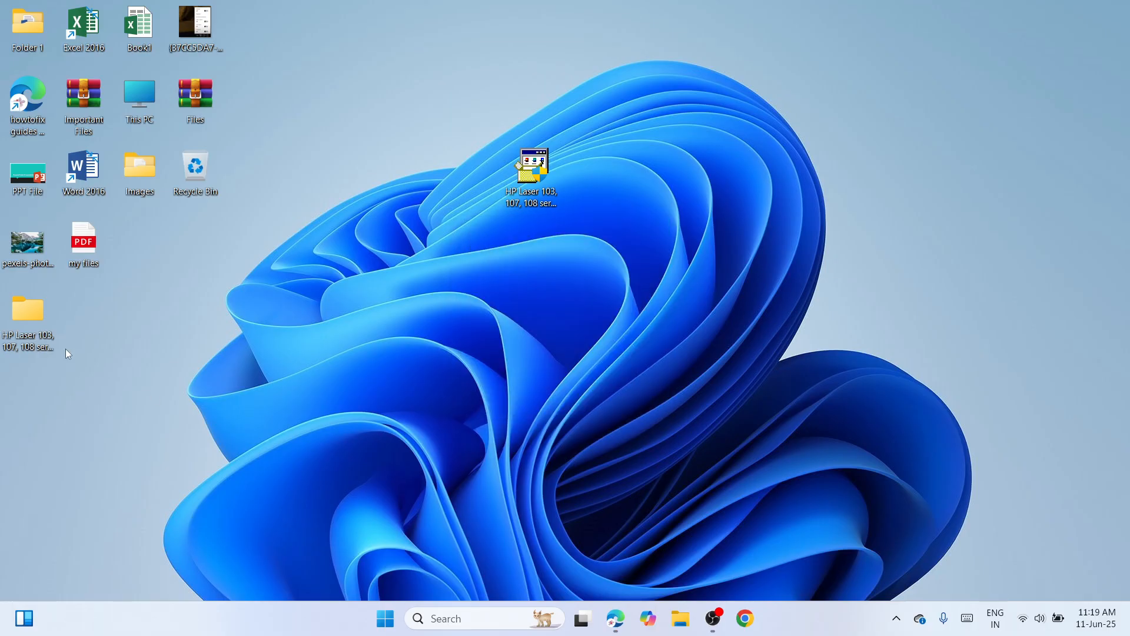
{"action": "left_click_drag", "start_coordinate": [26, 313], "coordinate": [502, 171]}
{"action": "left_click", "coordinate": [445, 306]}
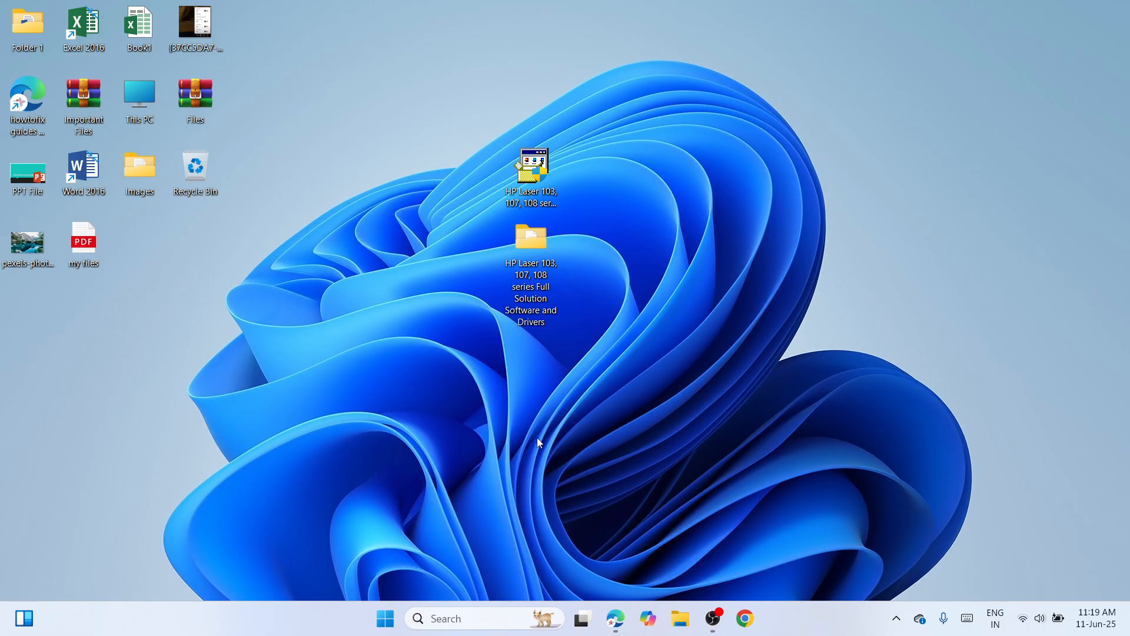
- Open the Printers & scanners settings and start adding an unlisted printer manually
{"action": "left_click", "coordinate": [399, 619]}
{"action": "right_click", "coordinate": [398, 620]}
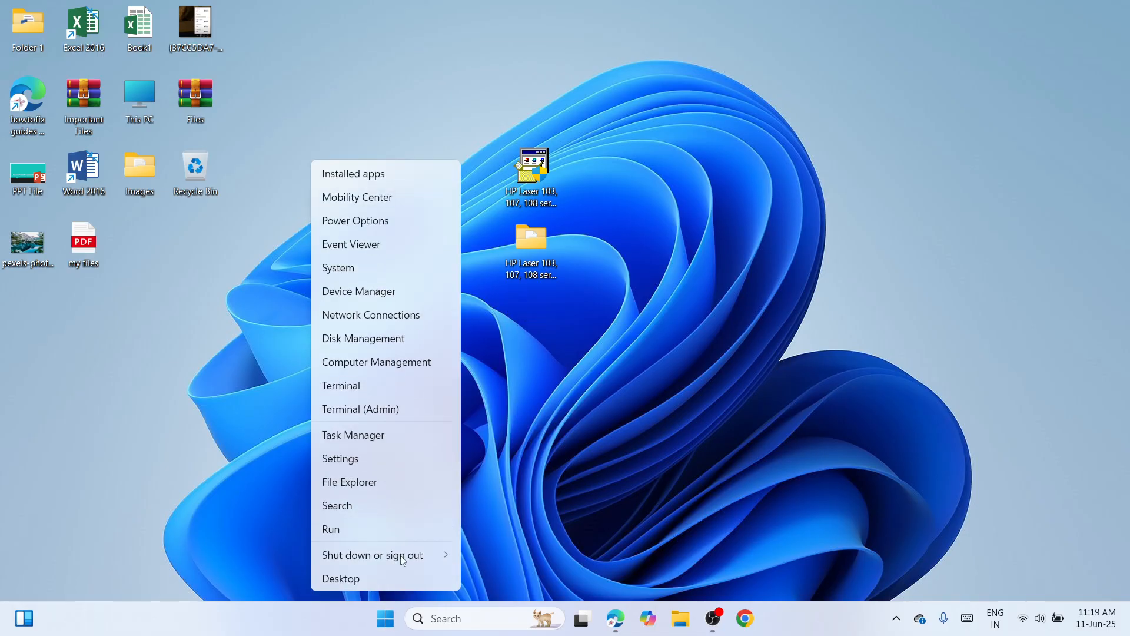
{"action": "left_click", "coordinate": [390, 457]}
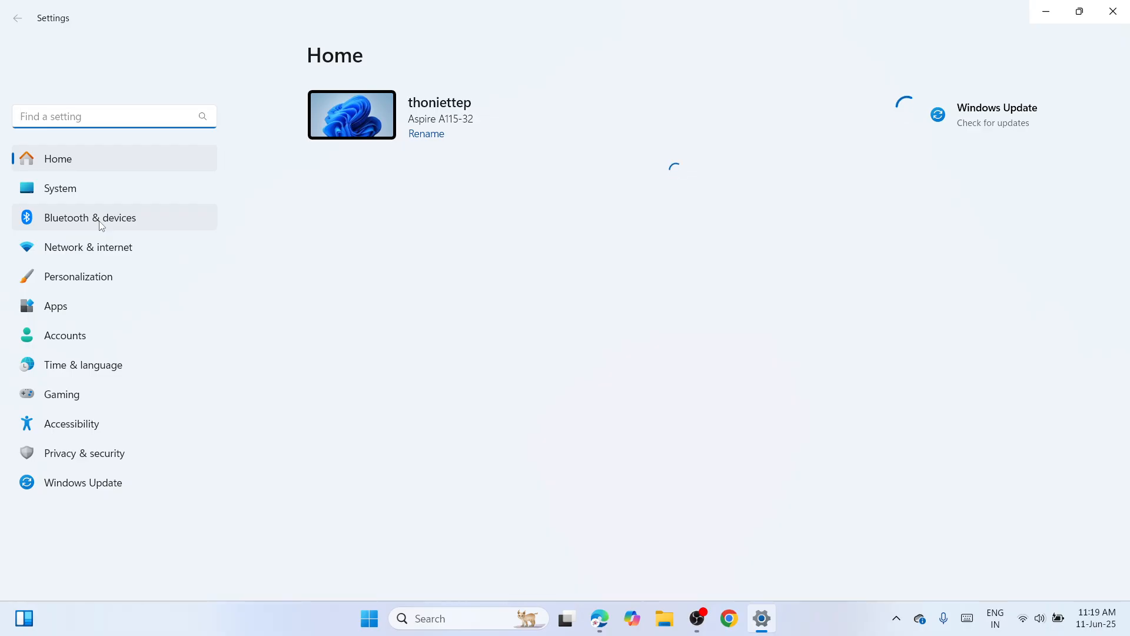
{"action": "left_click", "coordinate": [100, 222]}
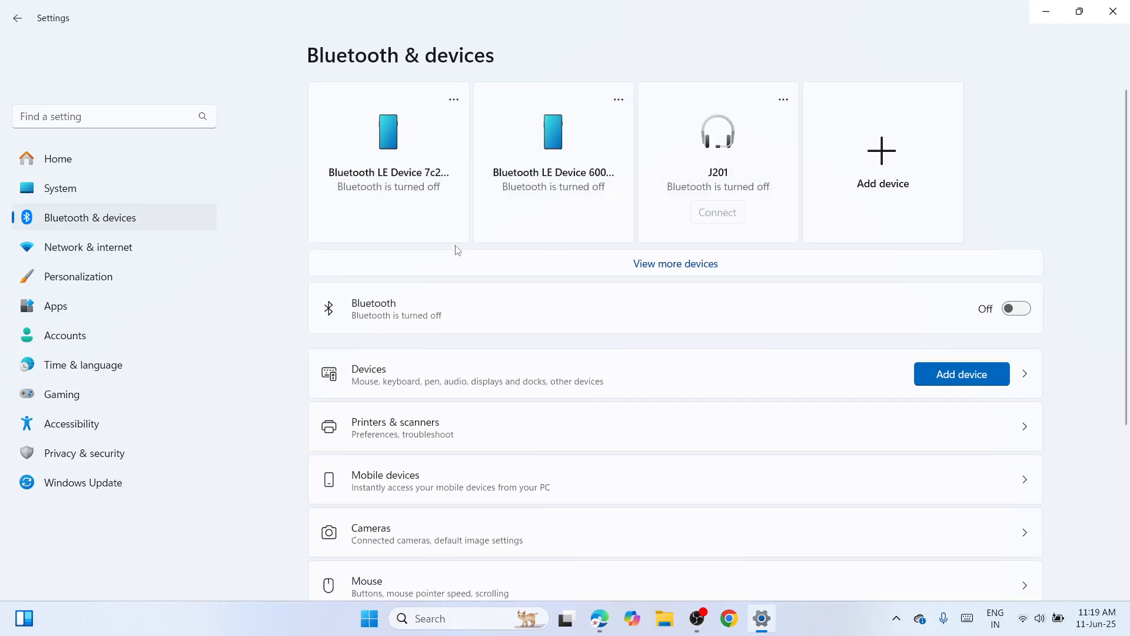
{"action": "left_click", "coordinate": [471, 434]}
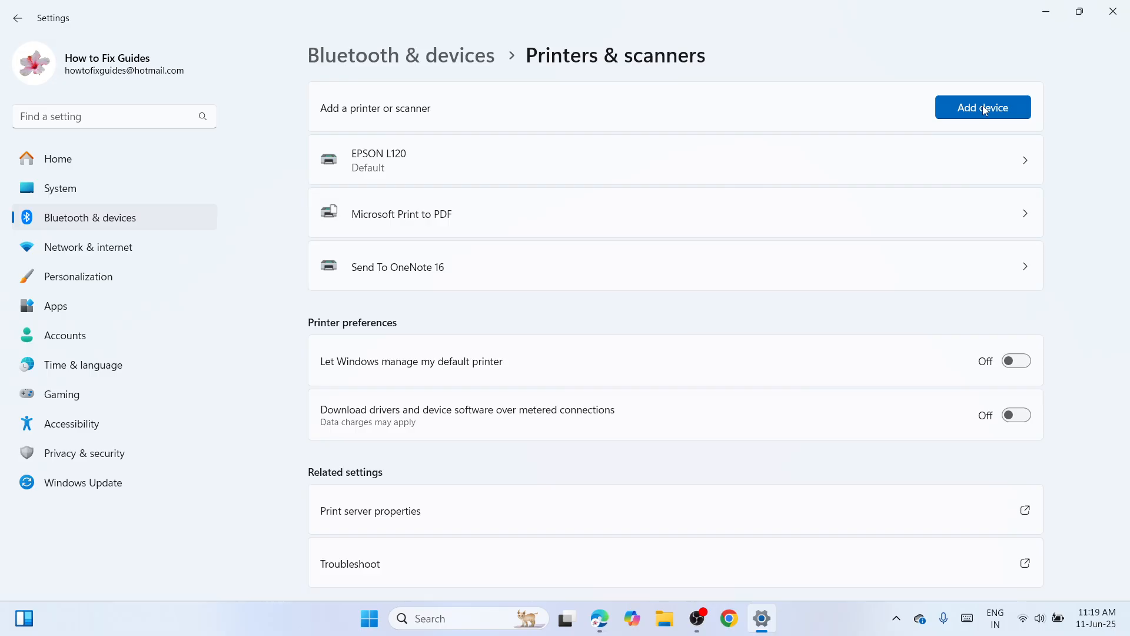
{"action": "left_click", "coordinate": [985, 110]}
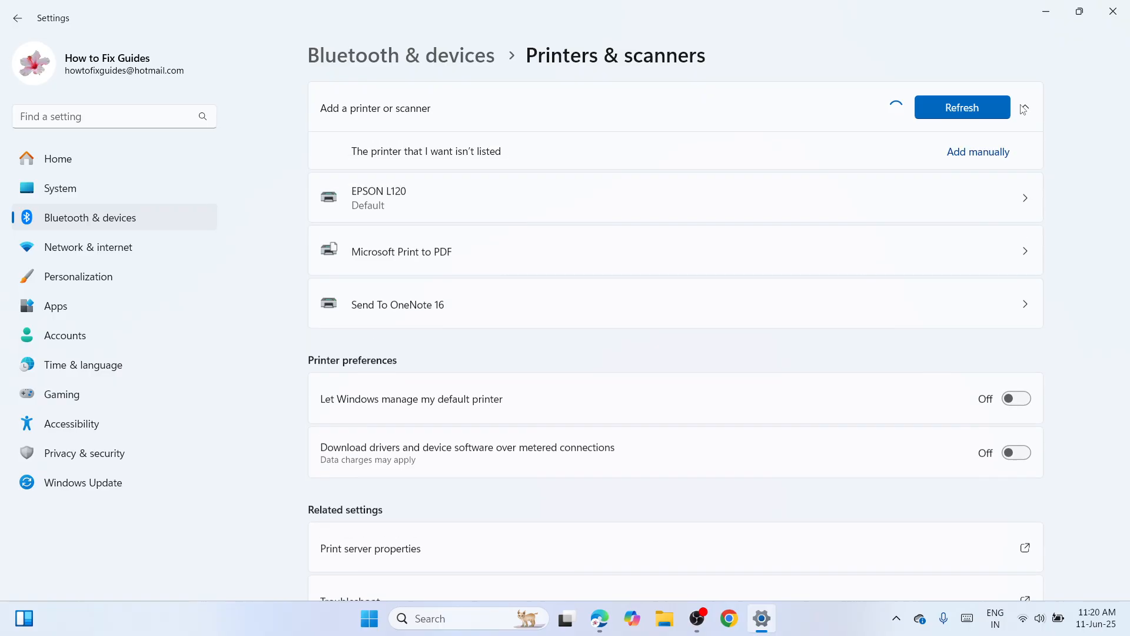
{"action": "left_click", "coordinate": [995, 151]}
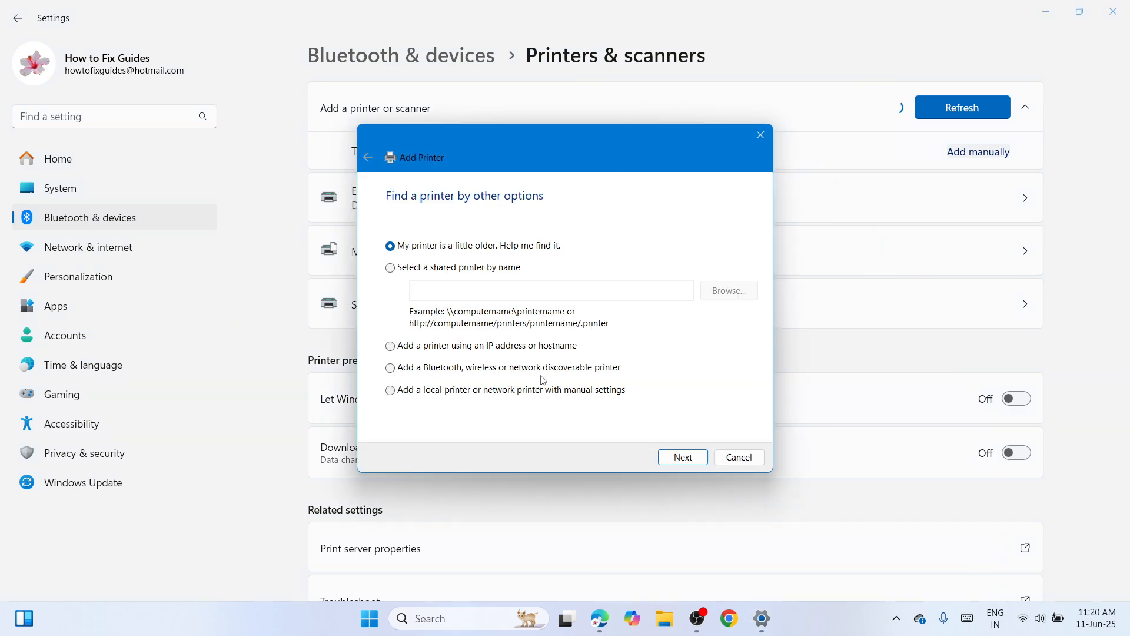
- Choose to add a local printer with manual settings on the existing port USB001 (Virtual printer port for USB)
{"action": "left_click", "coordinate": [543, 398]}
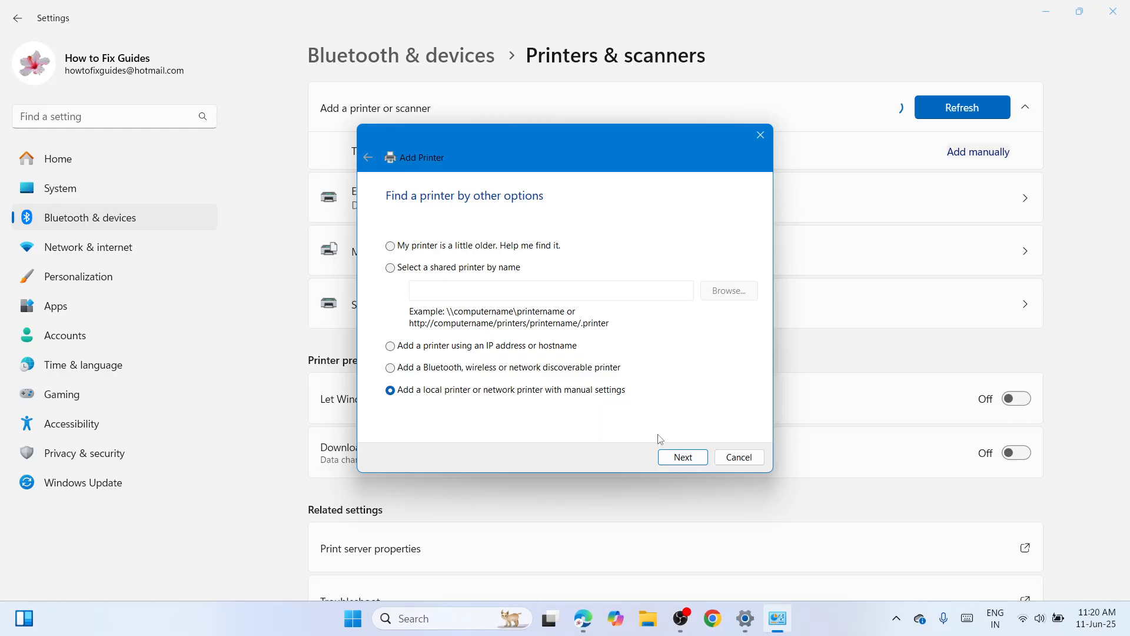
{"action": "left_click", "coordinate": [678, 458]}
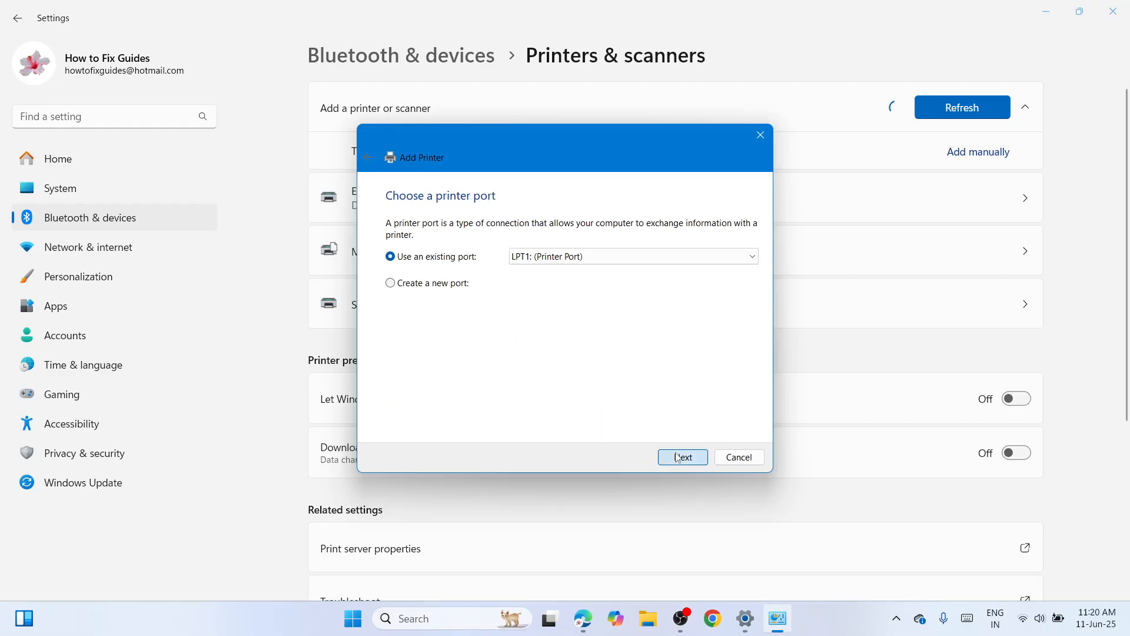
{"action": "left_click", "coordinate": [739, 259]}
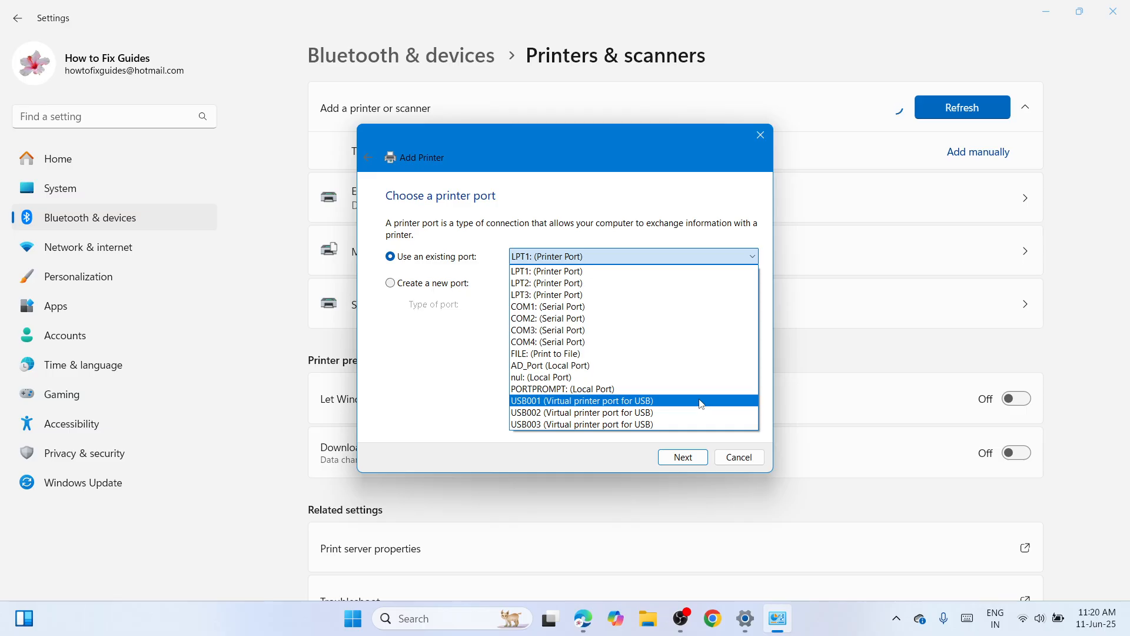
{"action": "left_click", "coordinate": [666, 406]}
{"action": "left_click", "coordinate": [682, 453]}
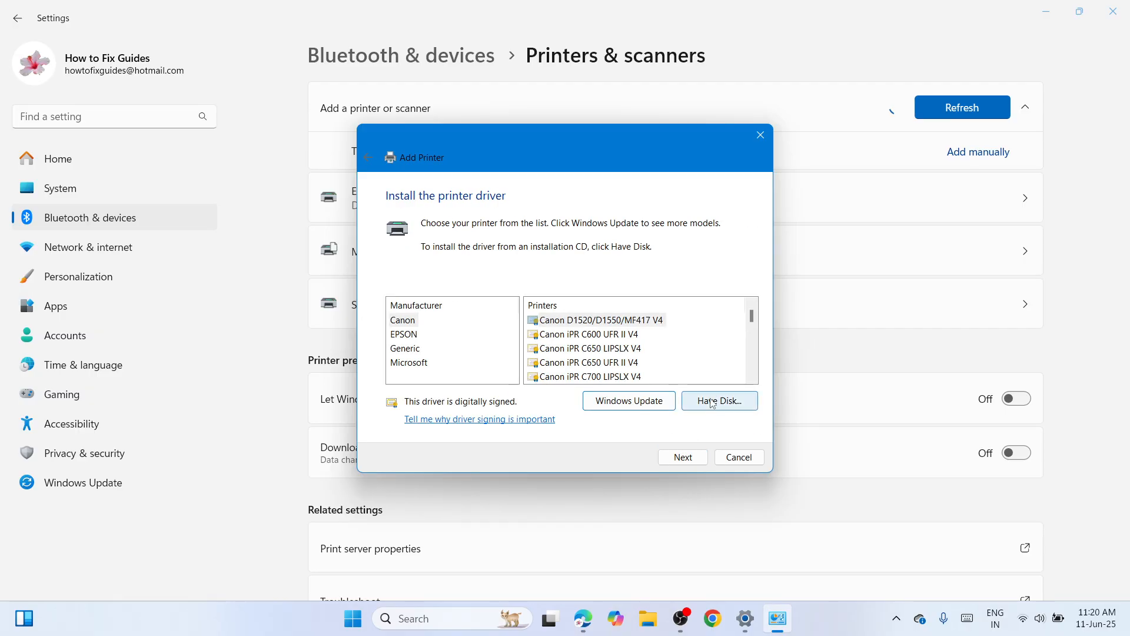
- Choose to install the driver from disk and browse to the extracted HP Laser 103, 107, 108 series folder on the desktop
{"action": "left_click", "coordinate": [712, 402]}
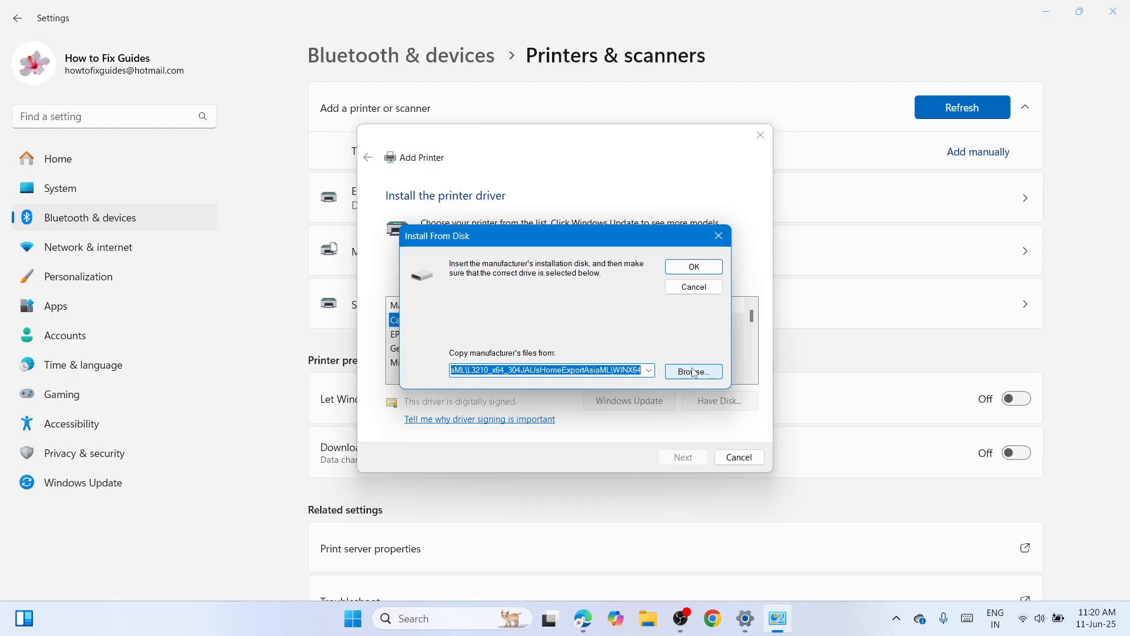
{"action": "left_click", "coordinate": [694, 372]}
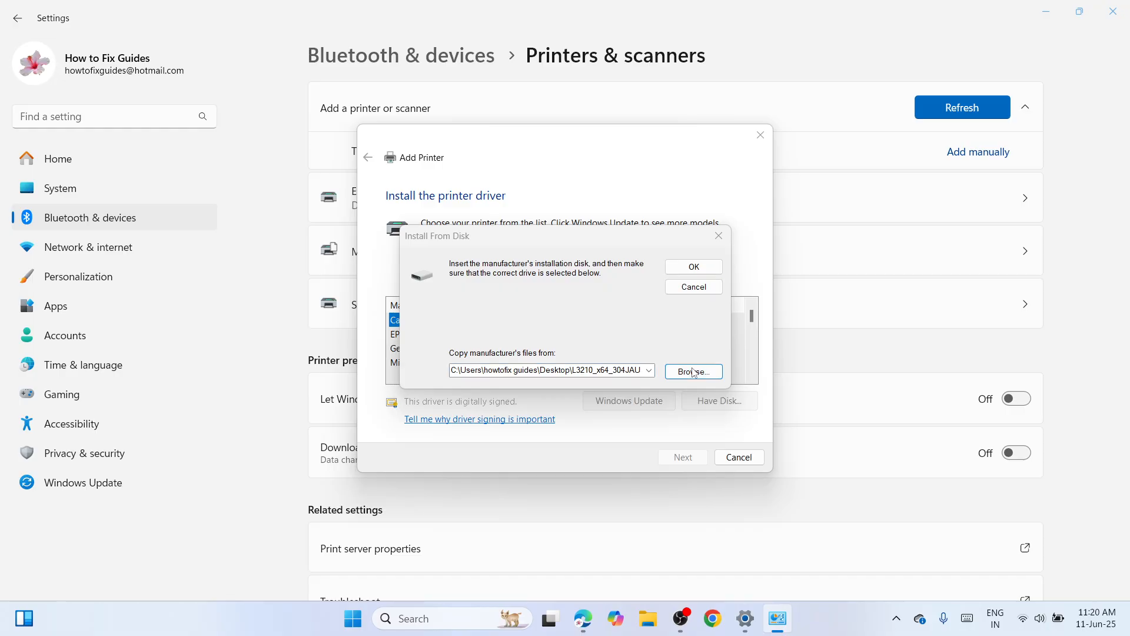
{"action": "left_click", "coordinate": [695, 372]}
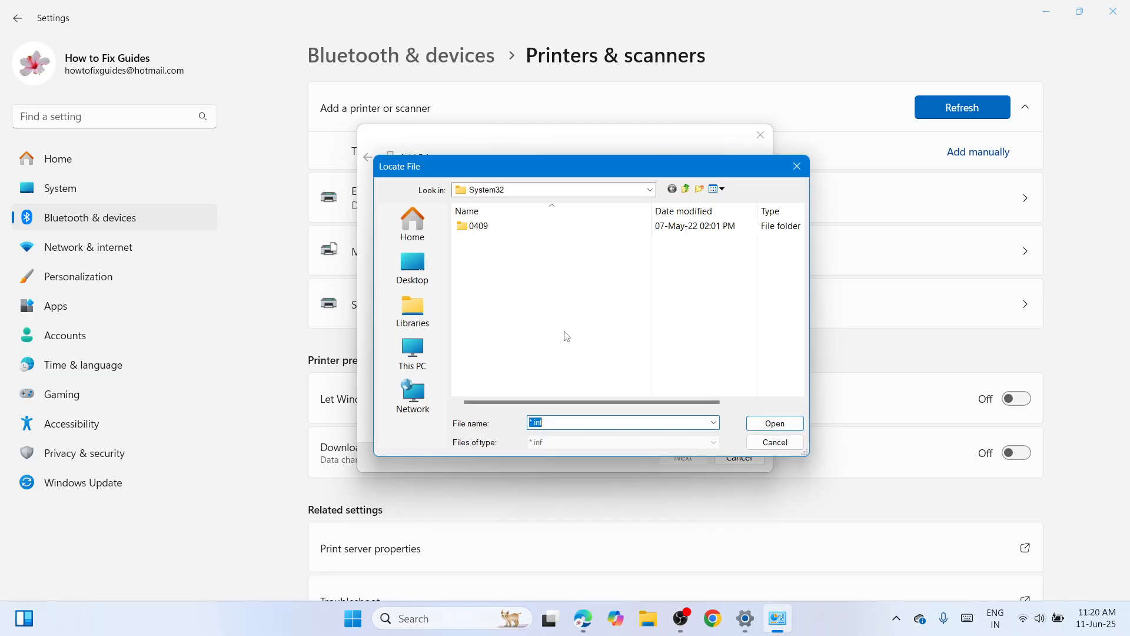
{"action": "left_click", "coordinate": [418, 278]}
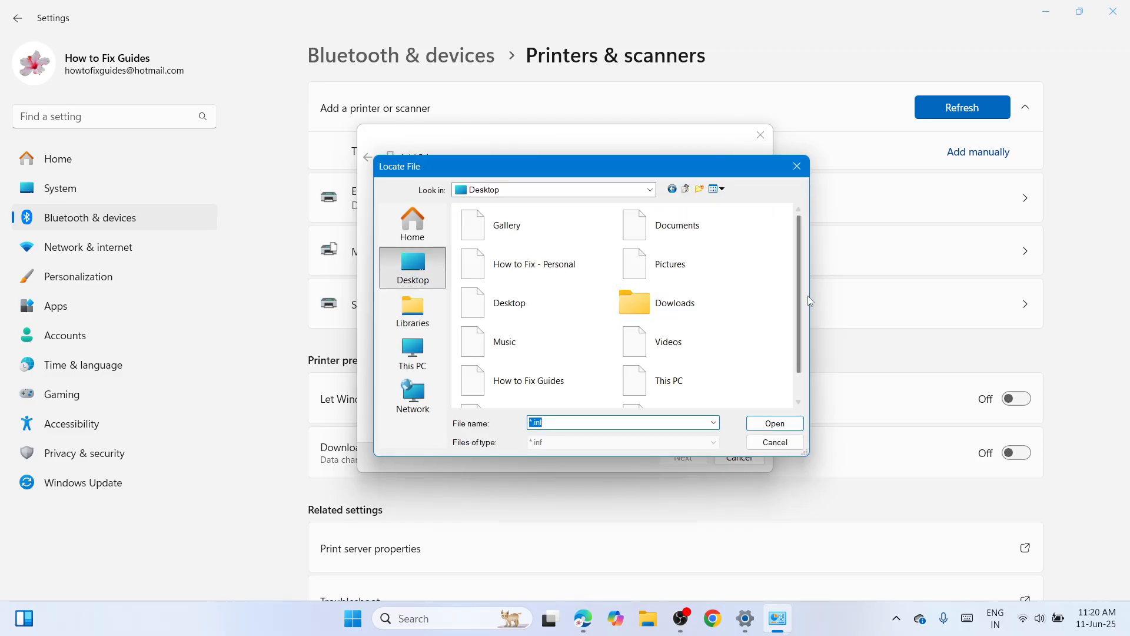
{"action": "scroll", "coordinate": [795, 364], "scroll_direction": "down", "scroll_amount": 1}
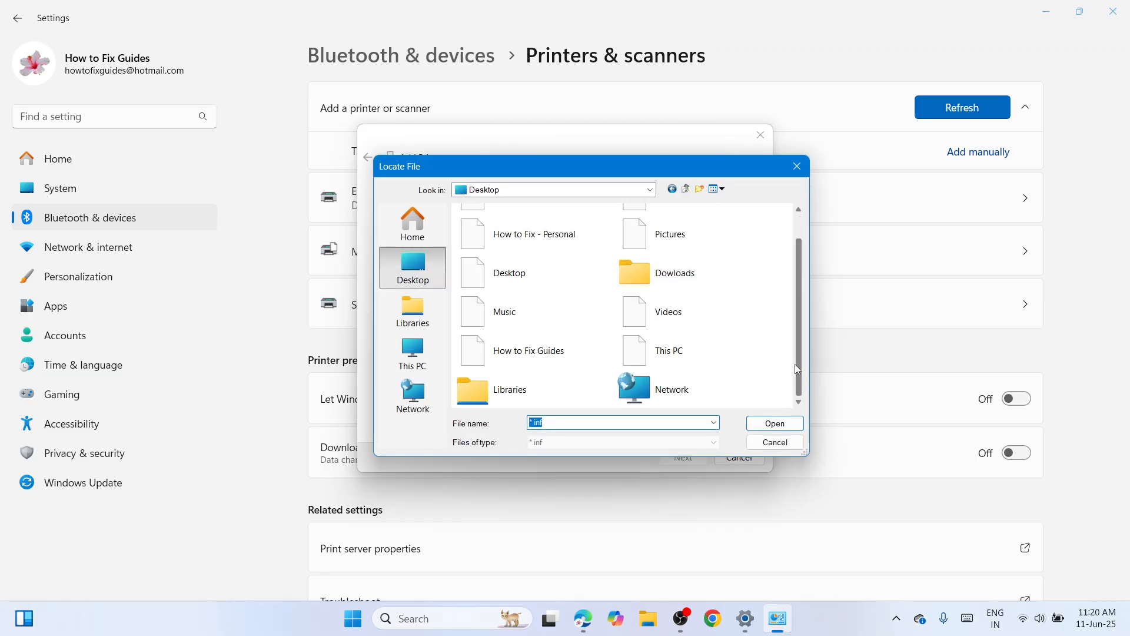
{"action": "scroll", "coordinate": [802, 343], "scroll_direction": "down", "scroll_amount": 2}
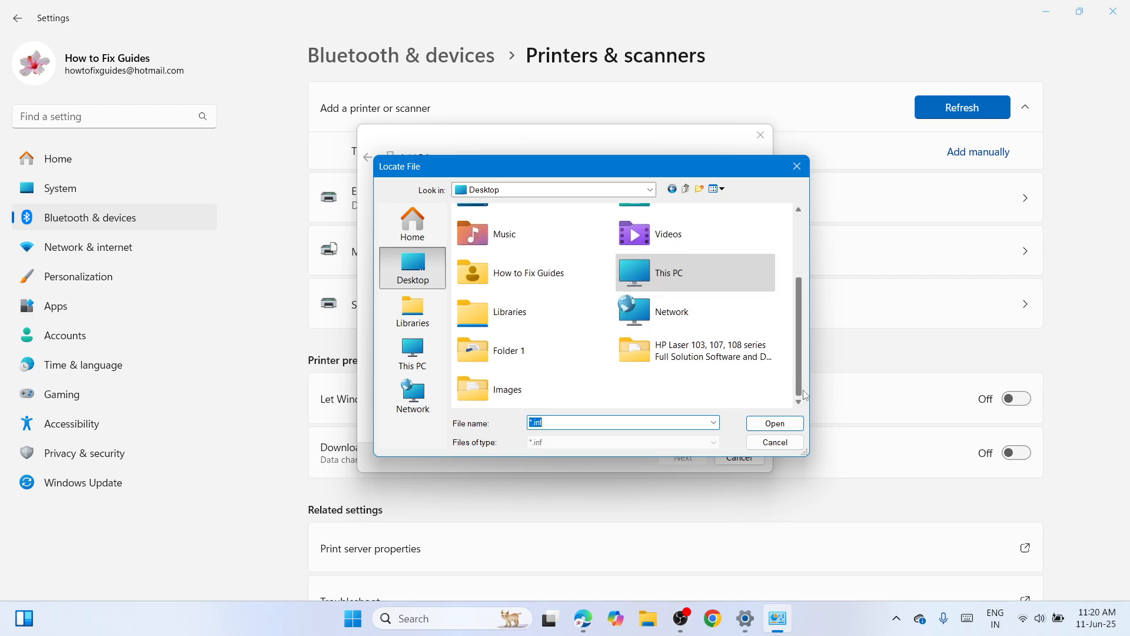
{"action": "left_click", "coordinate": [729, 358]}
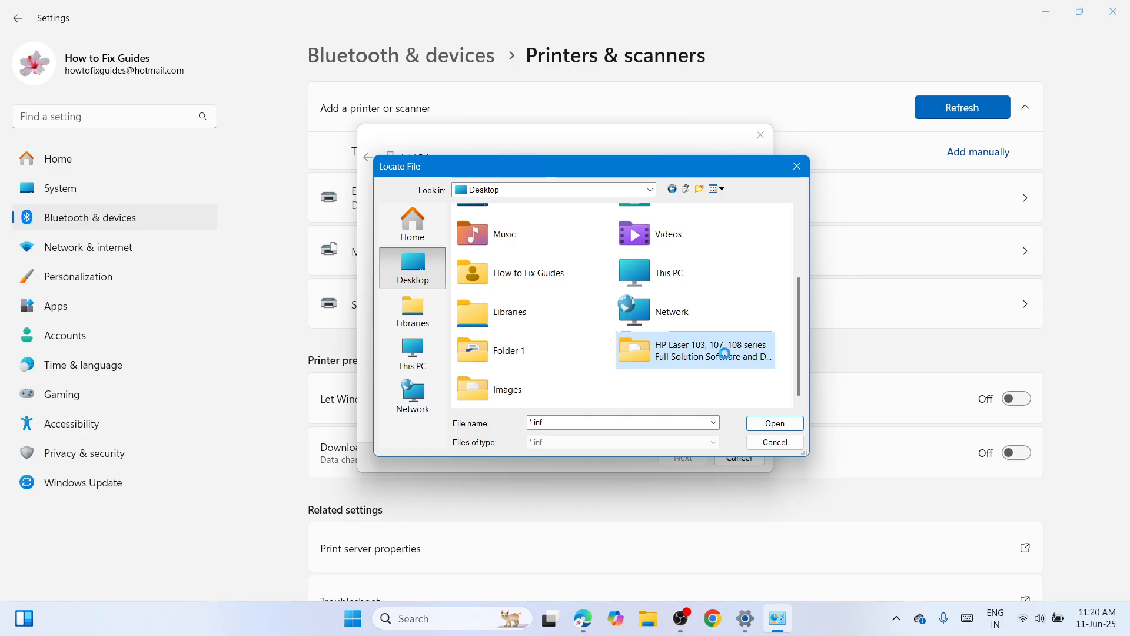
{"action": "double_click", "coordinate": [728, 358]}
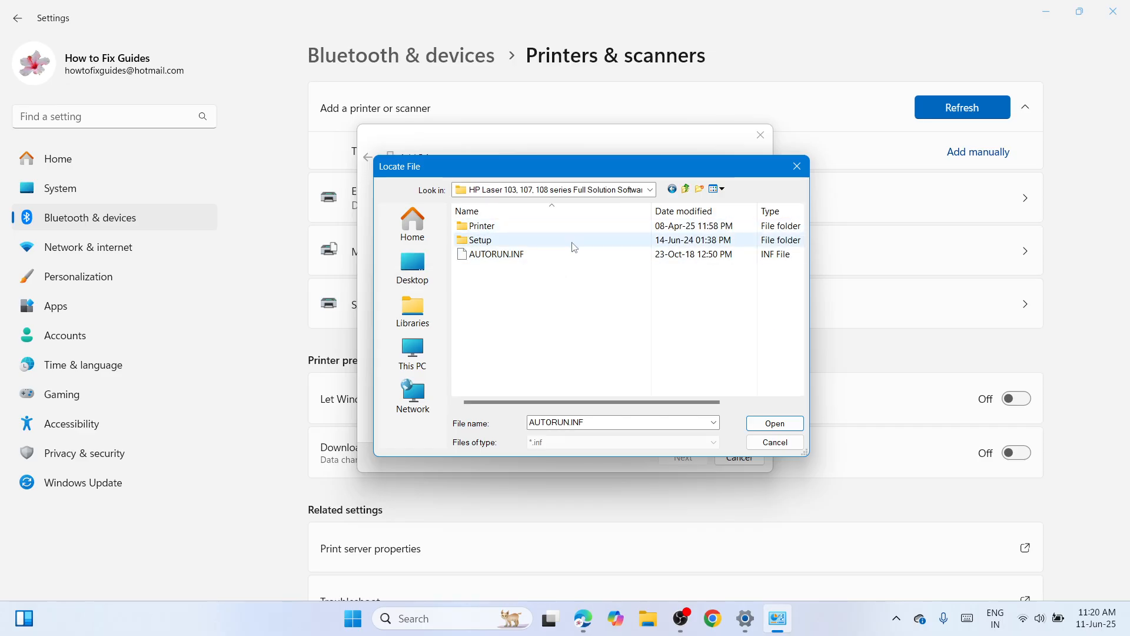
- Try to load the printer driver from AUTORUN.INF in the extracted folder
{"action": "left_click", "coordinate": [575, 255]}
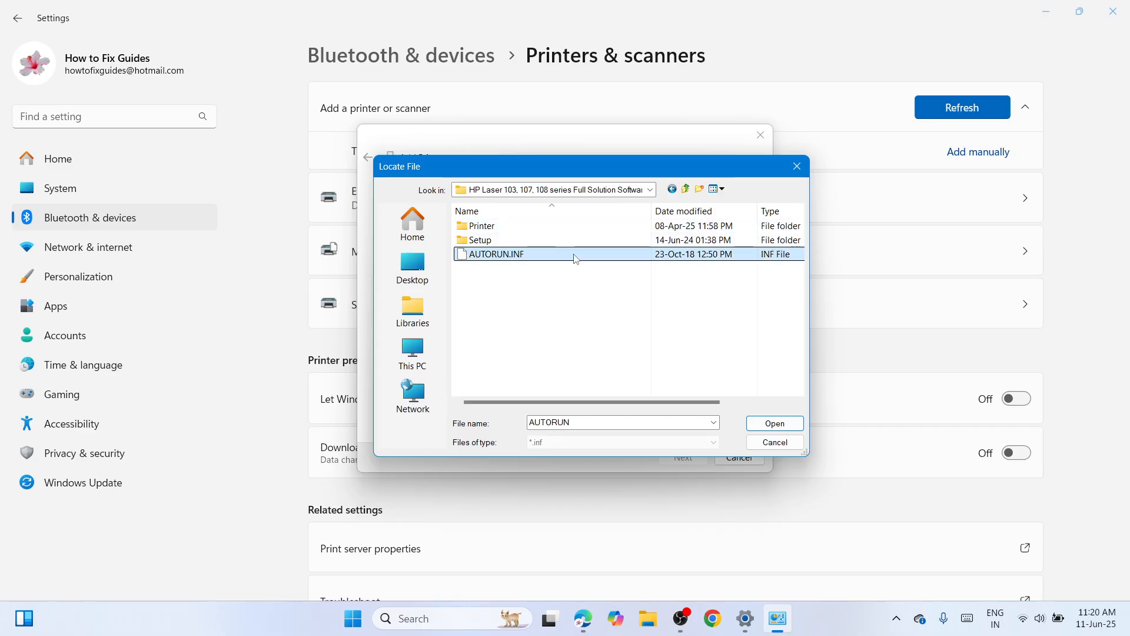
{"action": "left_click", "coordinate": [775, 423]}
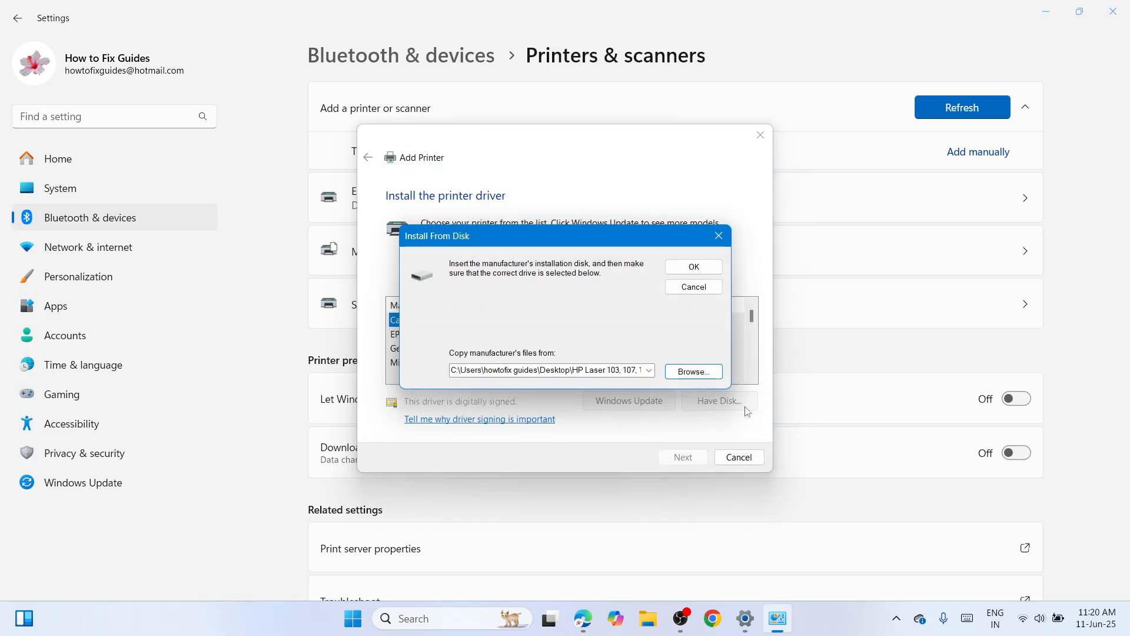
{"action": "left_click", "coordinate": [686, 268]}
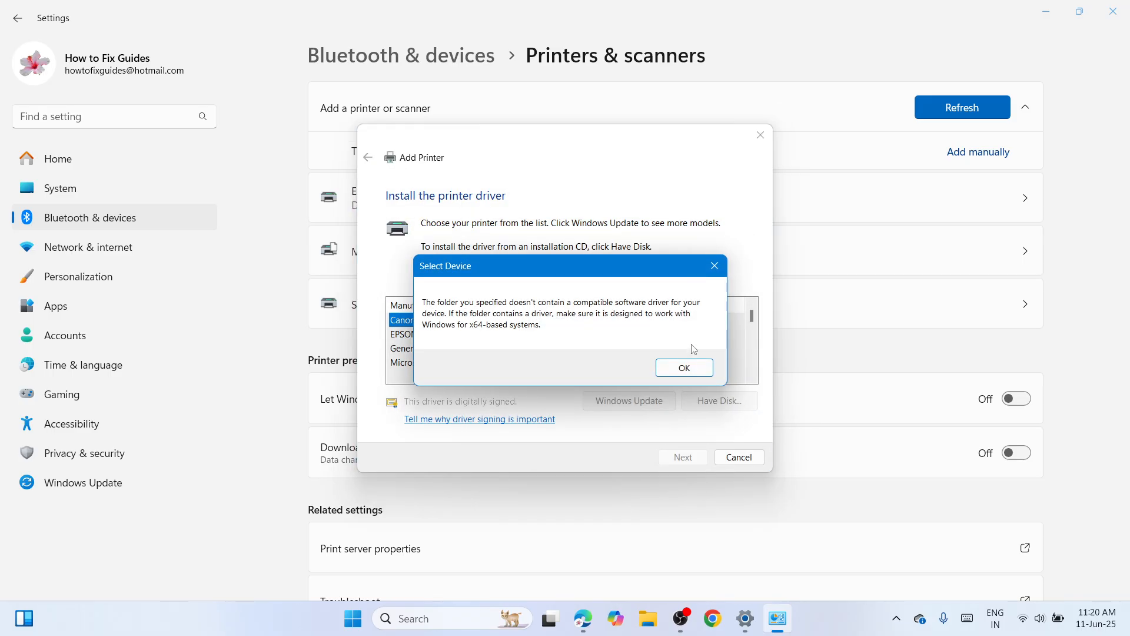
{"action": "left_click", "coordinate": [694, 367]}
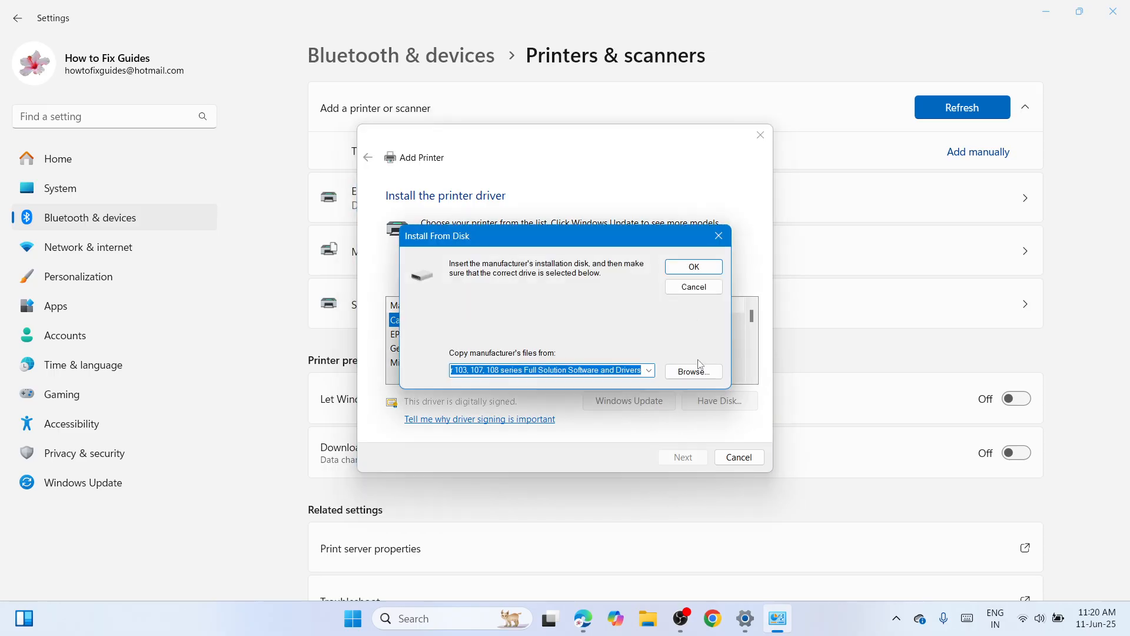
- Load the printer driver from HPRestStub.inf in the SPL folder inside the extracted package's Printer folder
{"action": "left_click", "coordinate": [701, 372]}
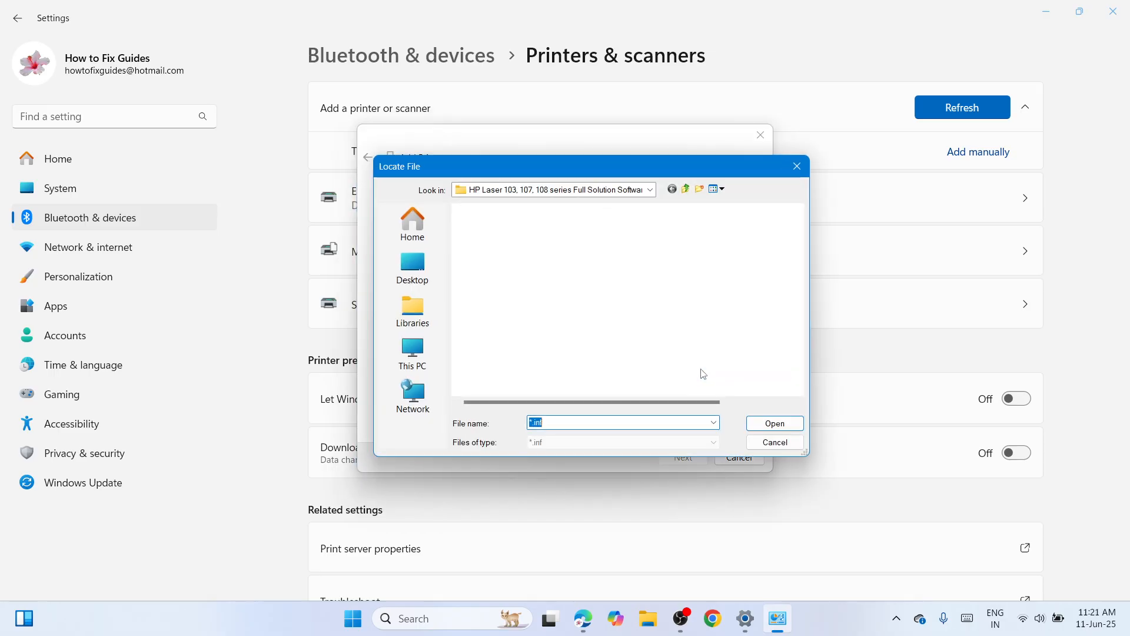
{"action": "double_click", "coordinate": [585, 229]}
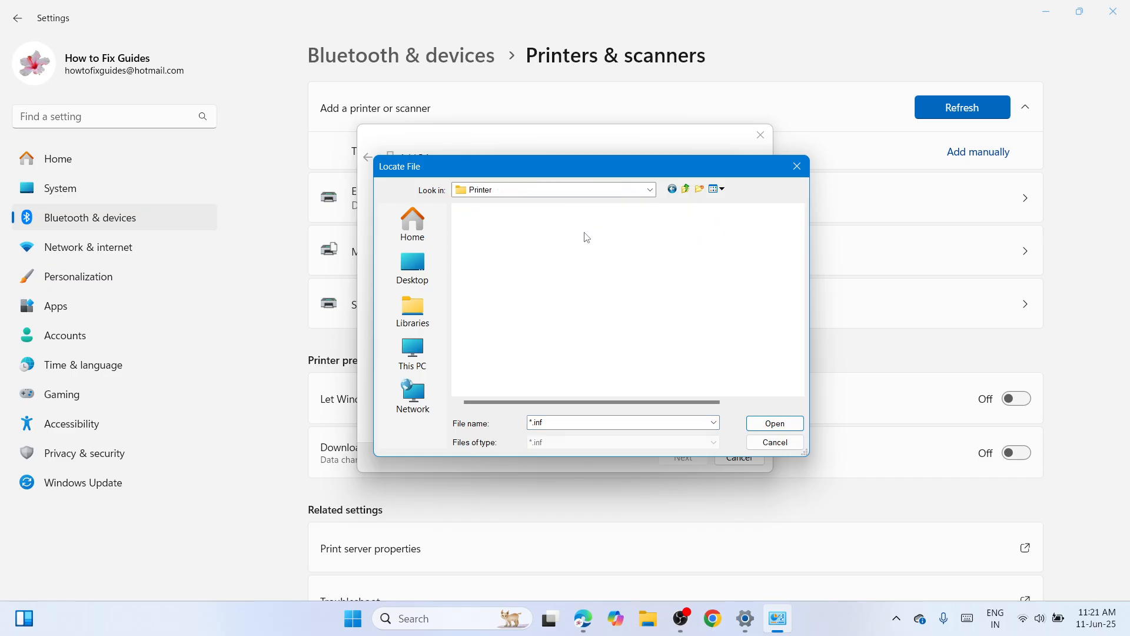
{"action": "double_click", "coordinate": [586, 231]}
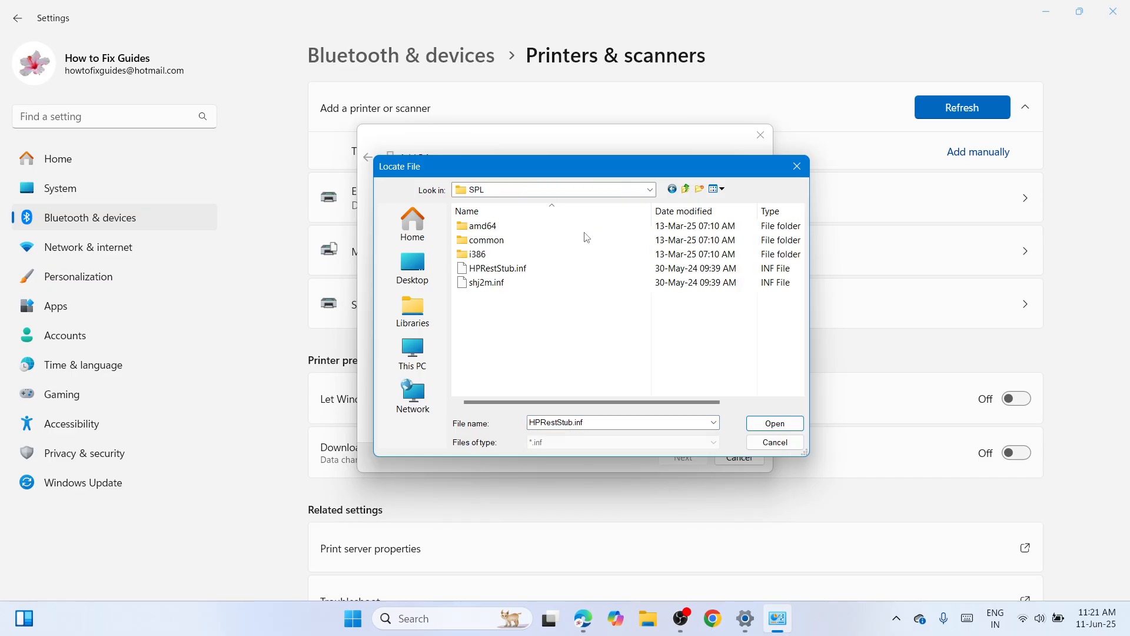
{"action": "left_click", "coordinate": [567, 269]}
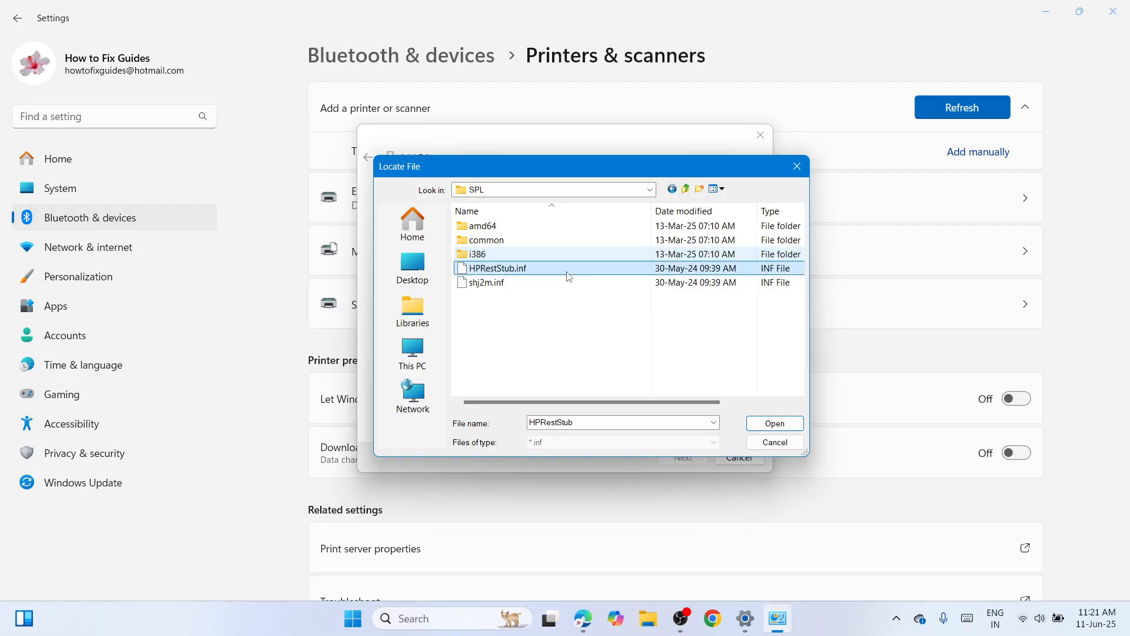
{"action": "left_click", "coordinate": [774, 425]}
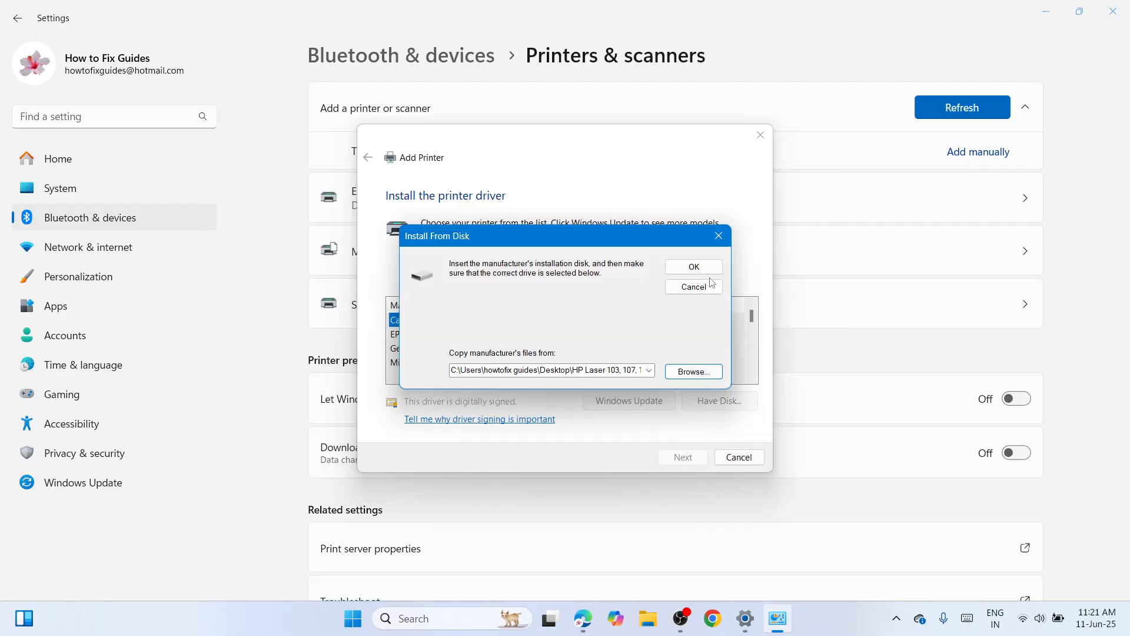
{"action": "left_click", "coordinate": [694, 266]}
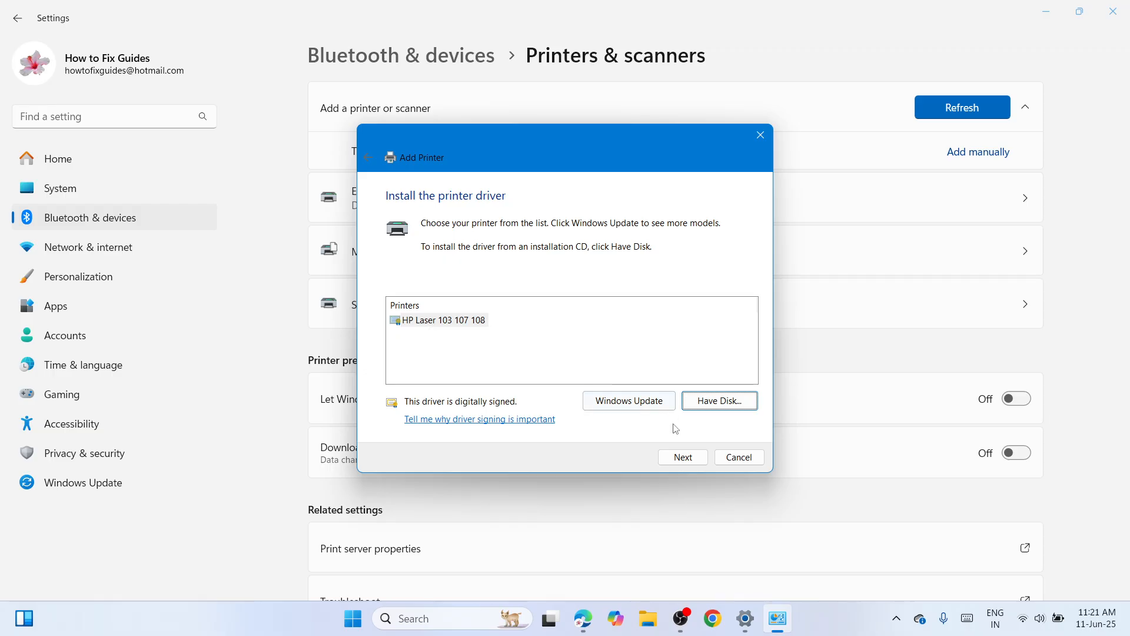
- Install the HP Laser 103 107 108 driver with the printer name HP Laser 108a, and finish setup with network sharing enabled
{"action": "left_click", "coordinate": [683, 457]}
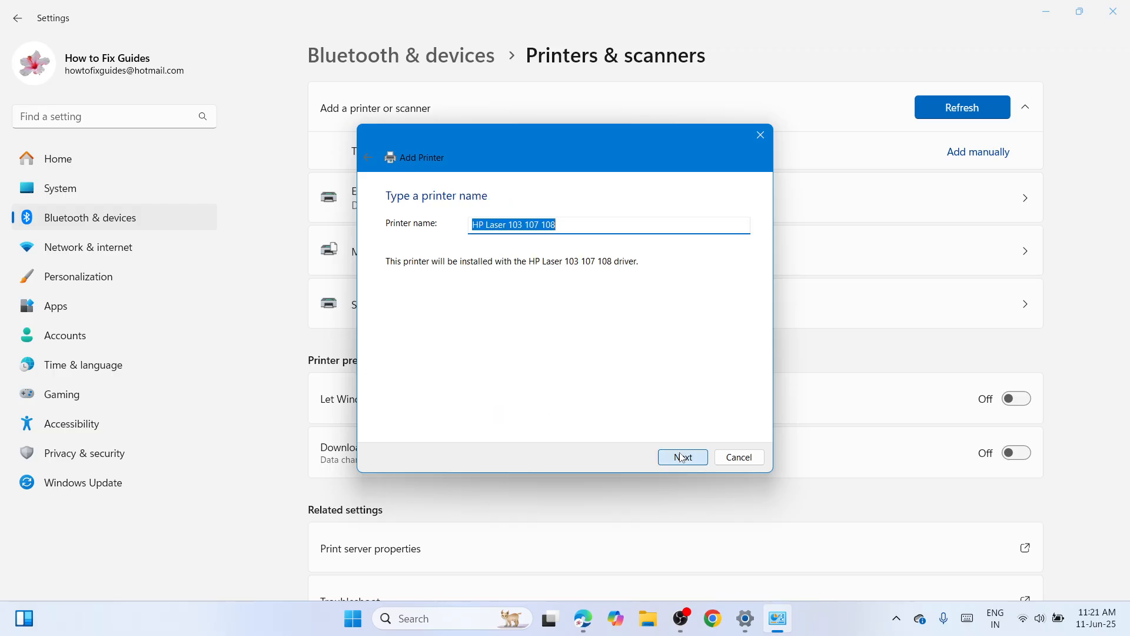
{"action": "left_click", "coordinate": [546, 224]}
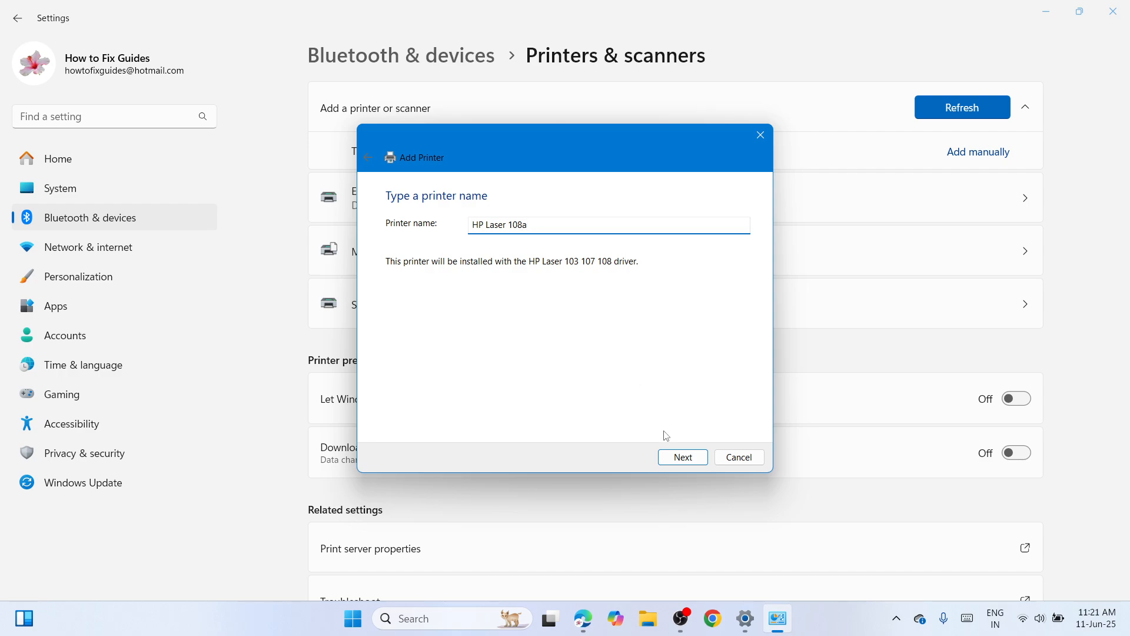
{"action": "left_click", "coordinate": [679, 457]}
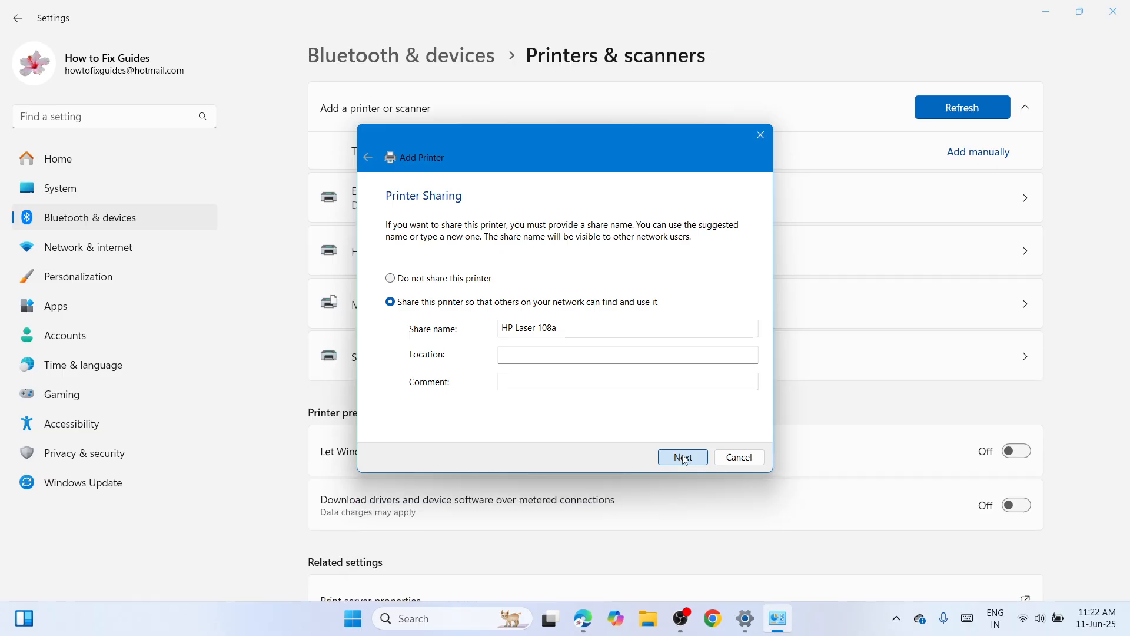
{"action": "left_click", "coordinate": [683, 457]}
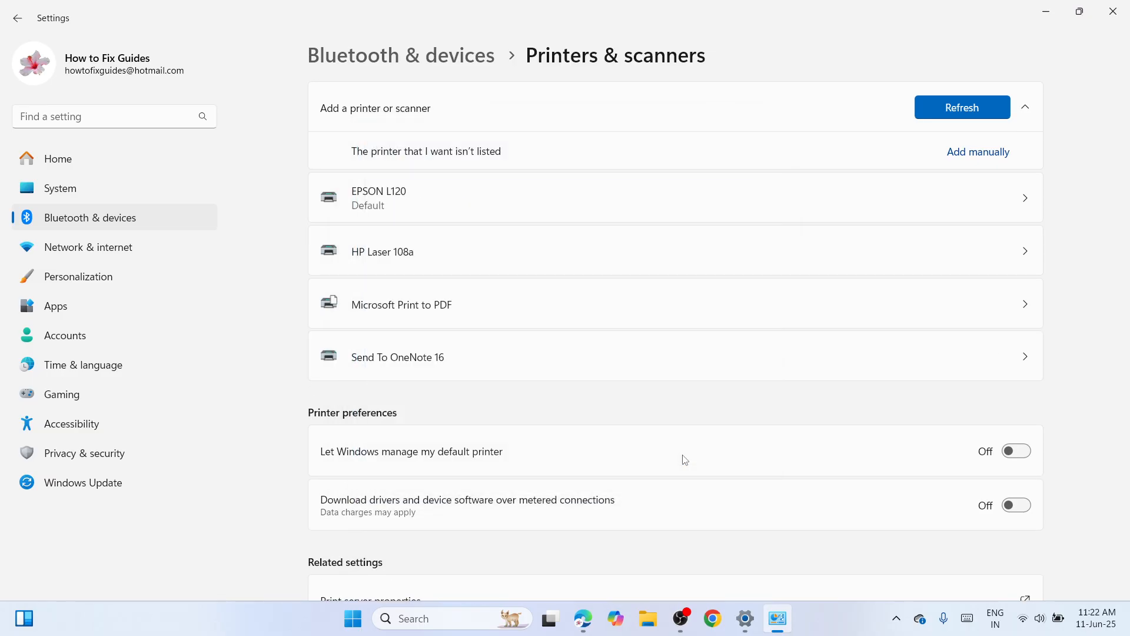
- Check the settings page of the newly added HP Laser 108a printer and minimize the Settings window
{"action": "left_click", "coordinate": [803, 248]}
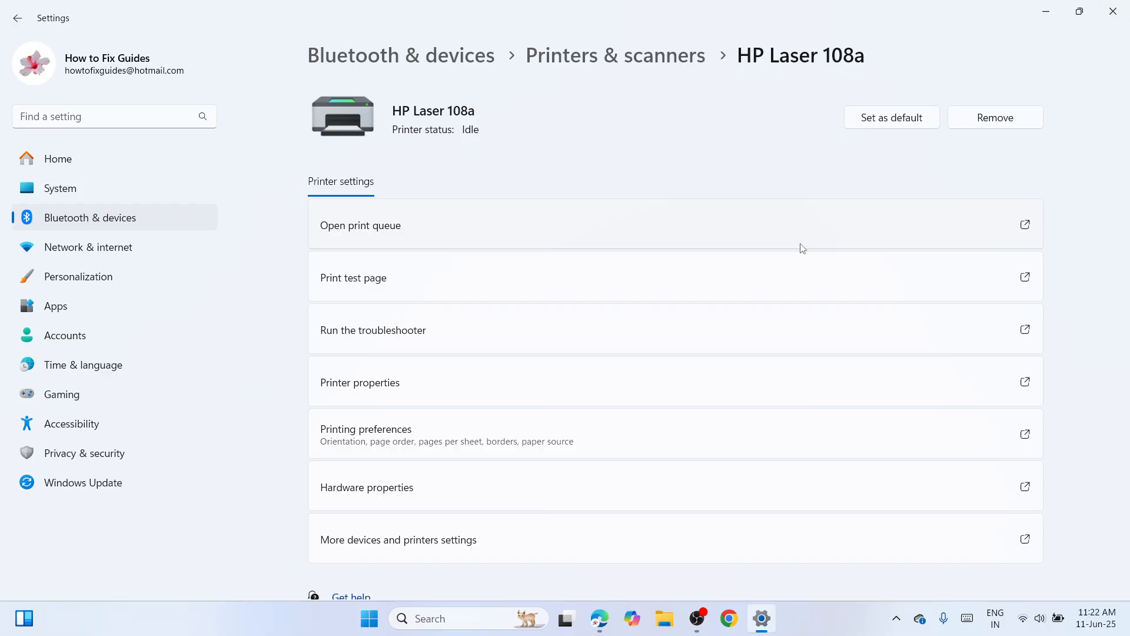
{"action": "left_click", "coordinate": [1046, 12]}
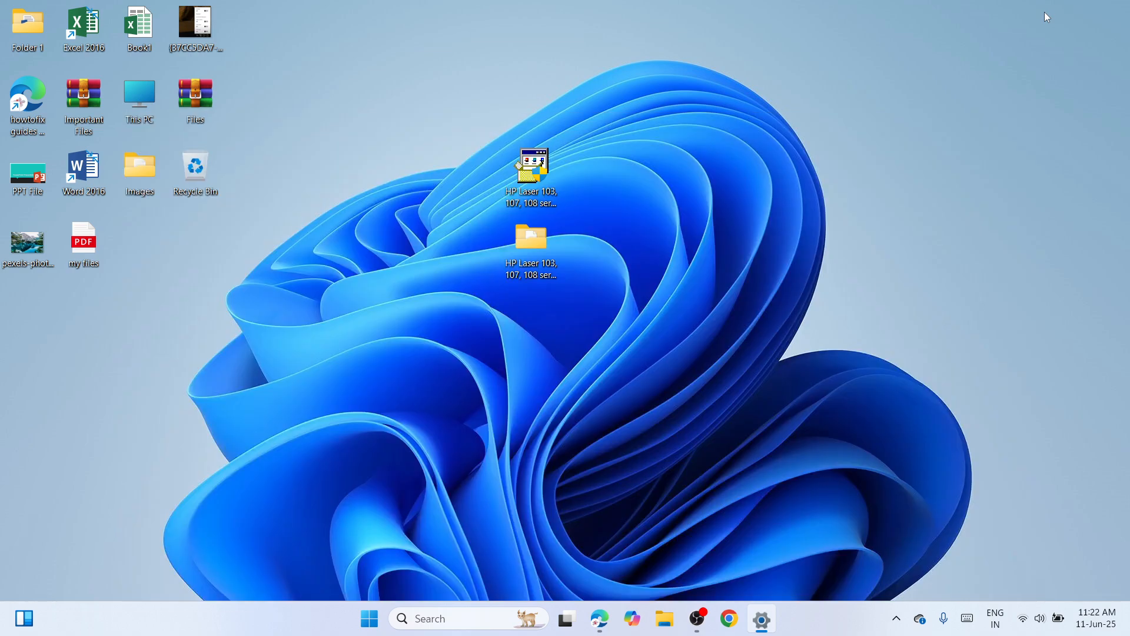